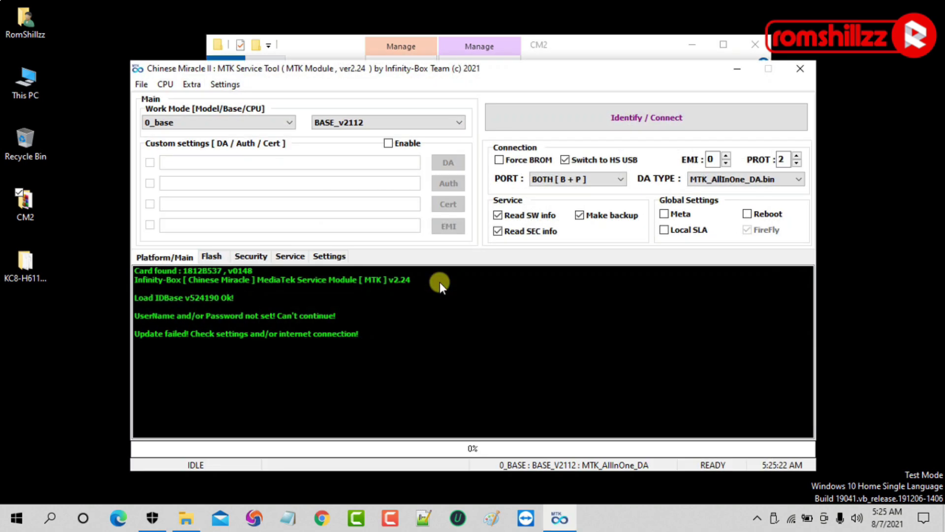
# - Close the background folder window and set the work mode's device brand to TECNO
pyautogui.click(748, 48)
pyautogui.moveTo(534, 73); pyautogui.dragTo(551, 67)
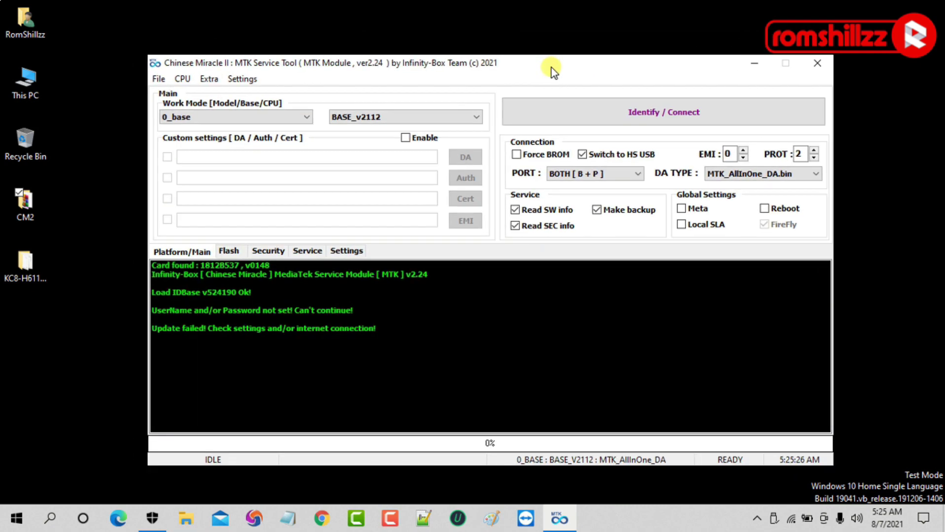
pyautogui.click(183, 117)
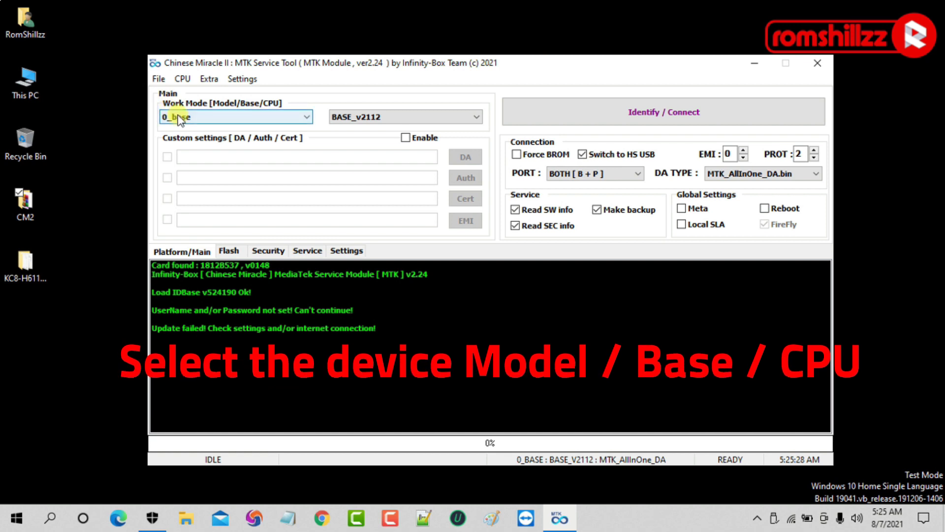
pyautogui.click(301, 118)
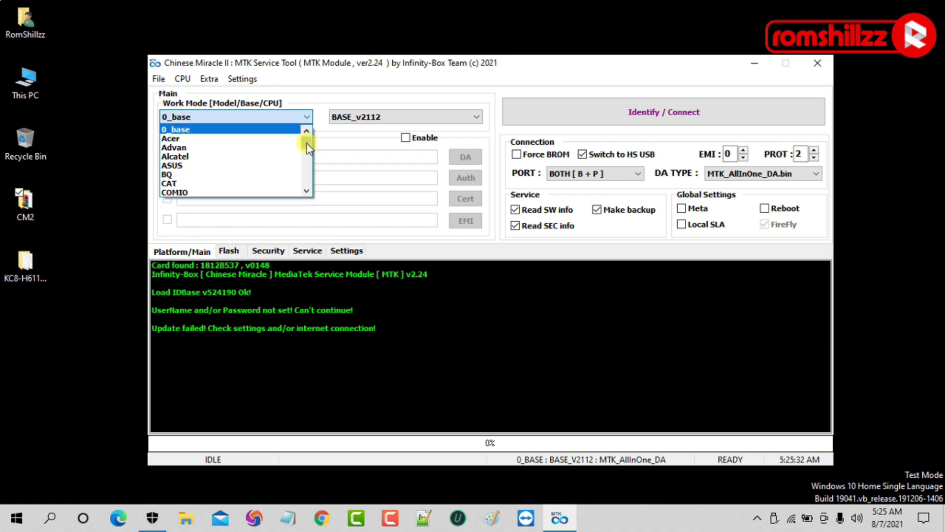
pyautogui.moveTo(306, 144); pyautogui.dragTo(310, 172)
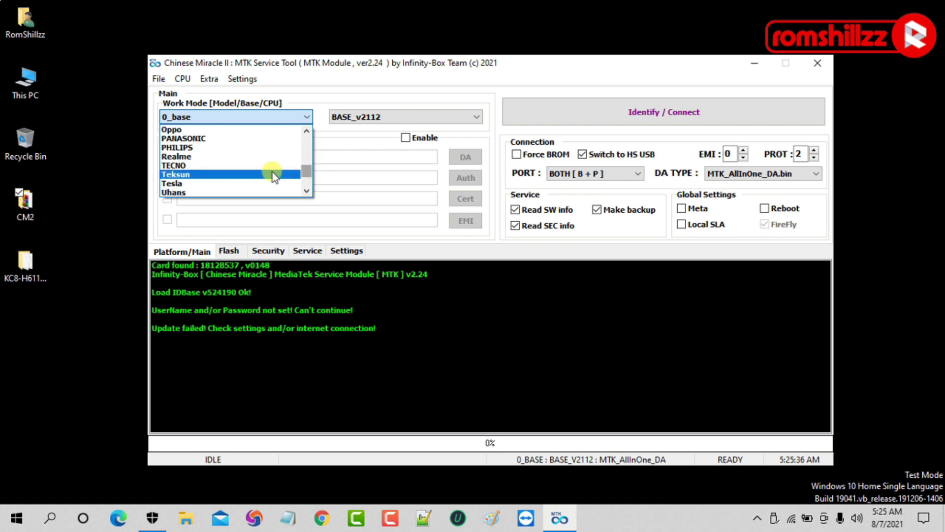
pyautogui.click(237, 165)
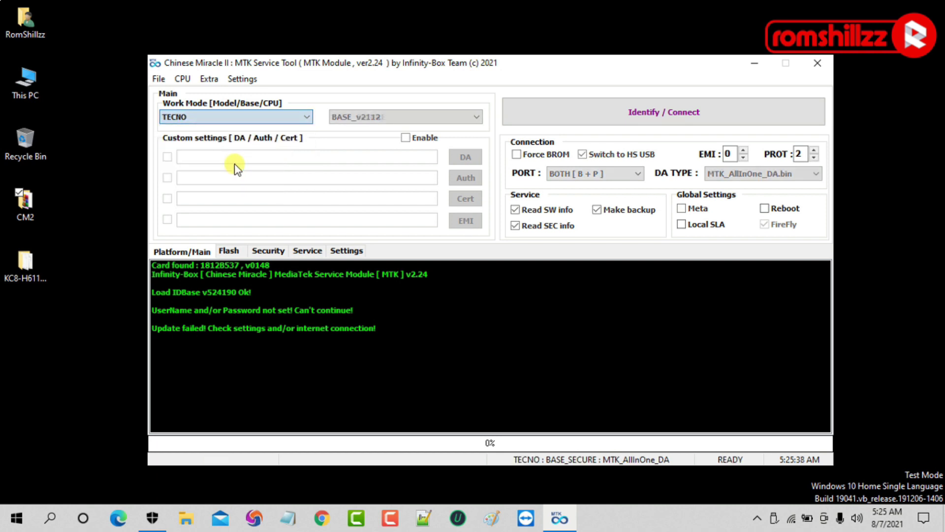
# - Choose SEC_BASE as the TECNO base and run the identification of the connected phone
pyautogui.click(462, 117)
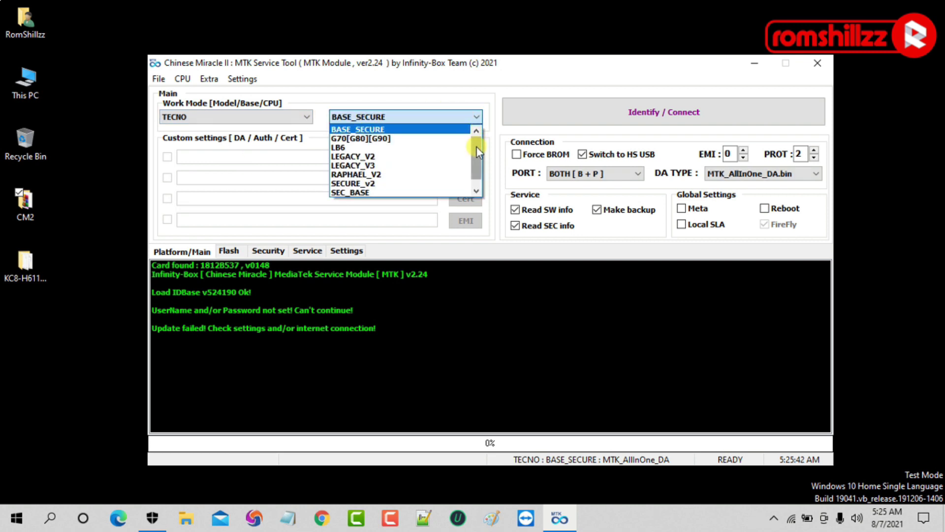
pyautogui.moveTo(477, 146); pyautogui.dragTo(477, 167)
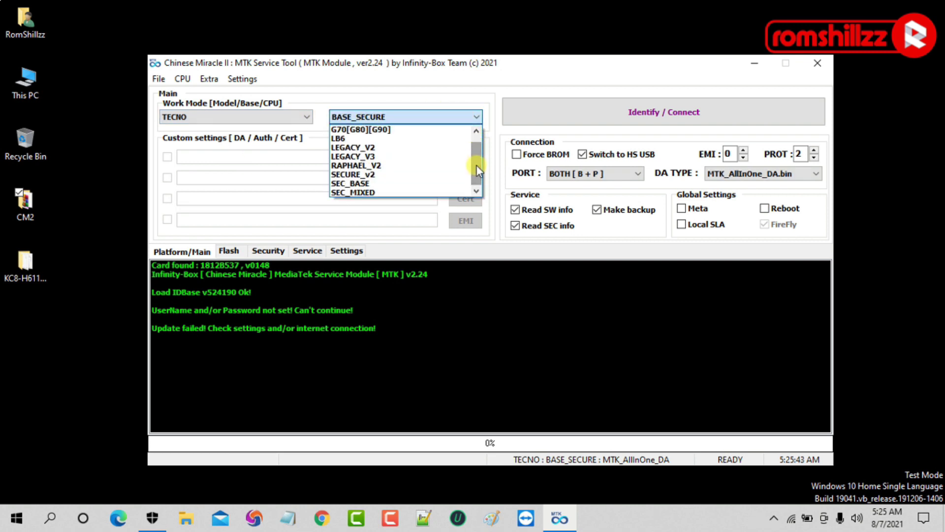
pyautogui.click(406, 184)
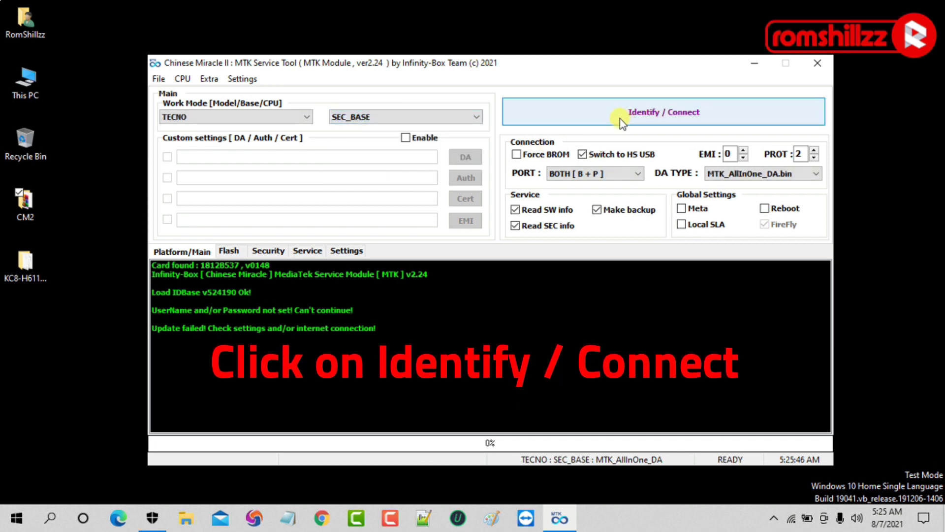
pyautogui.click(663, 120)
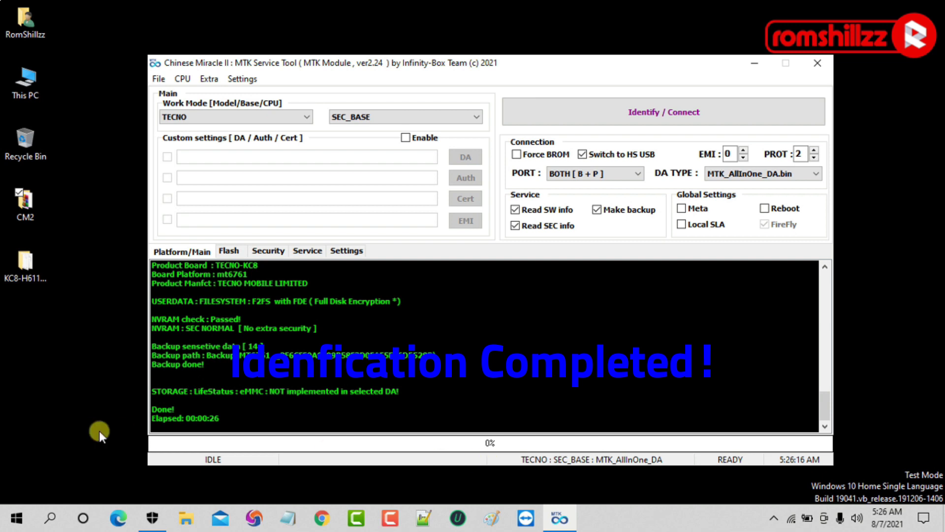
pyautogui.click(162, 411)
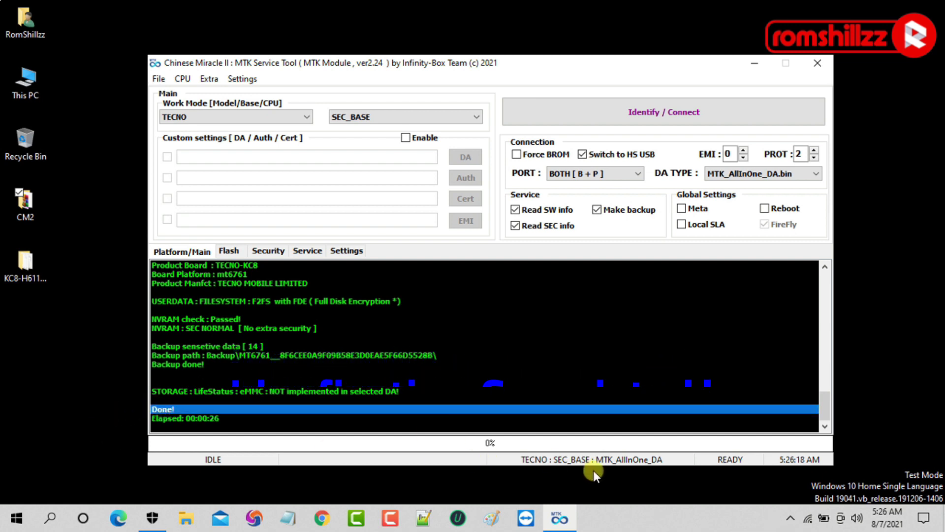
# - Start reading the phone's firmware with Pack FW enabled and Forced Read off
pyautogui.click(230, 252)
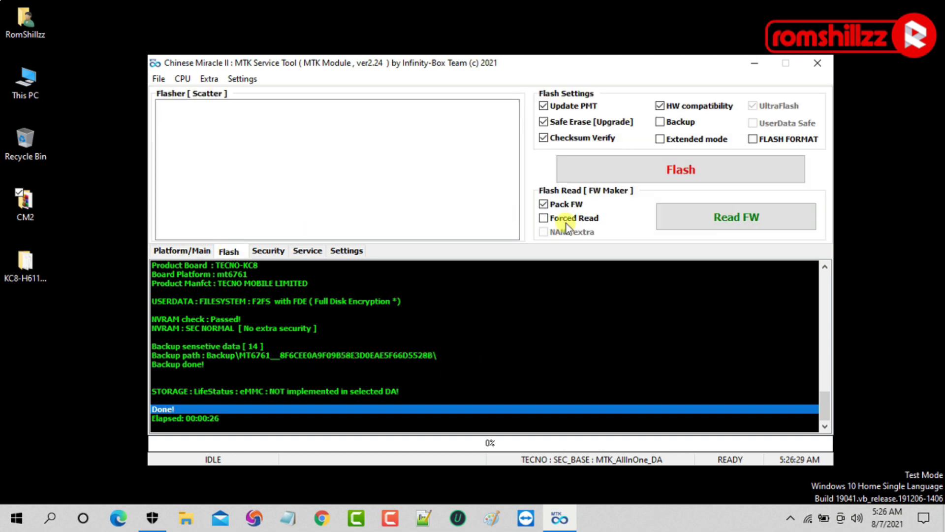
pyautogui.click(701, 227)
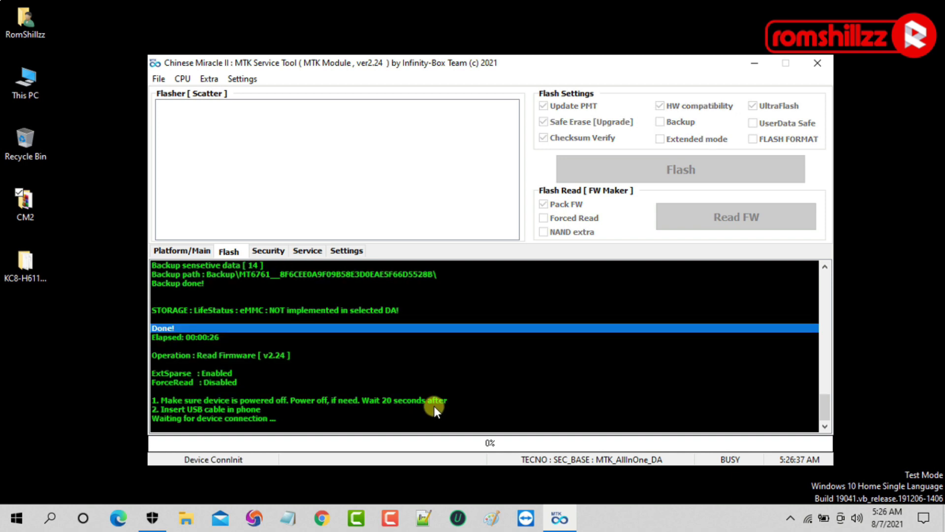
pyautogui.click(264, 419)
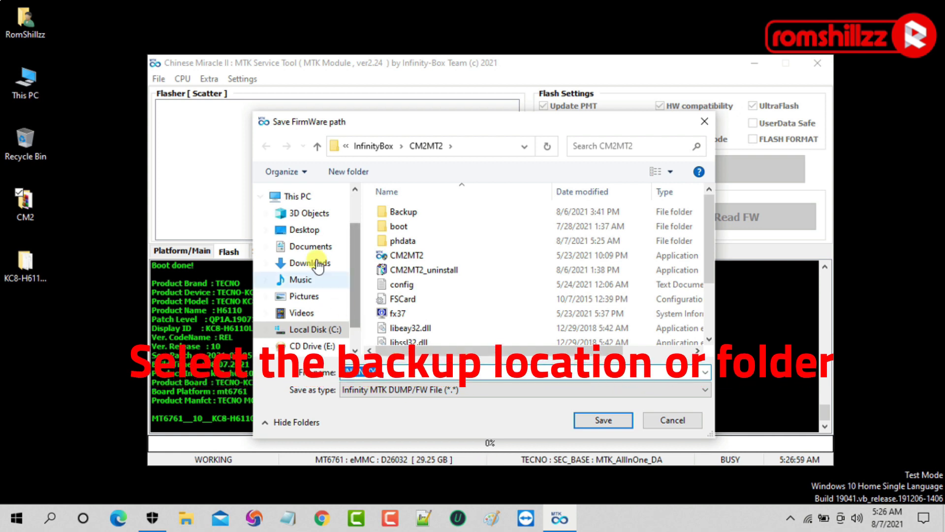
# - Create a folder named KC8 on the Desktop for the firmware backup
pyautogui.click(305, 231)
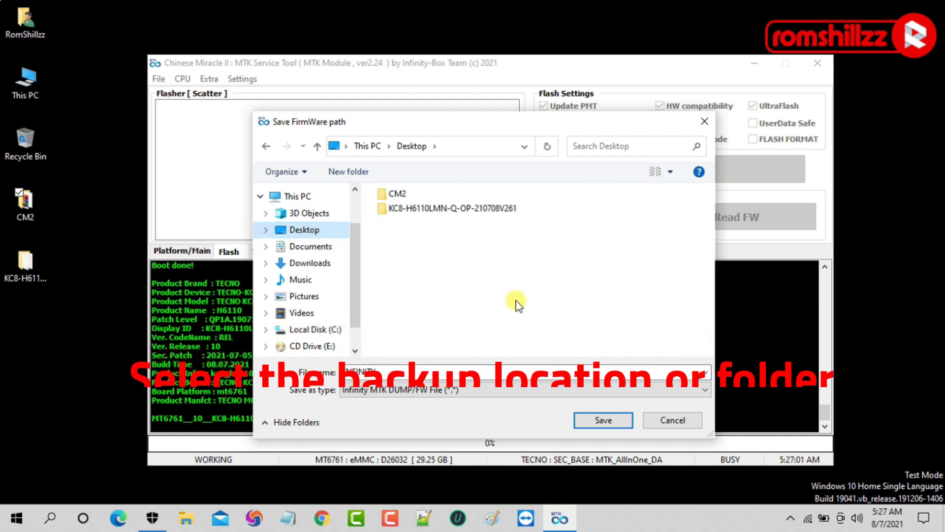
pyautogui.rightClick(517, 301)
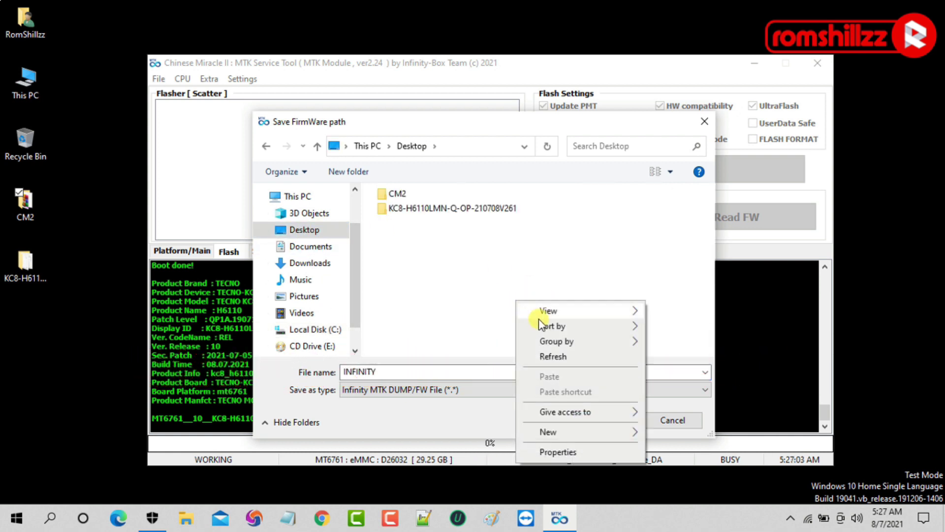
pyautogui.moveTo(560, 436)
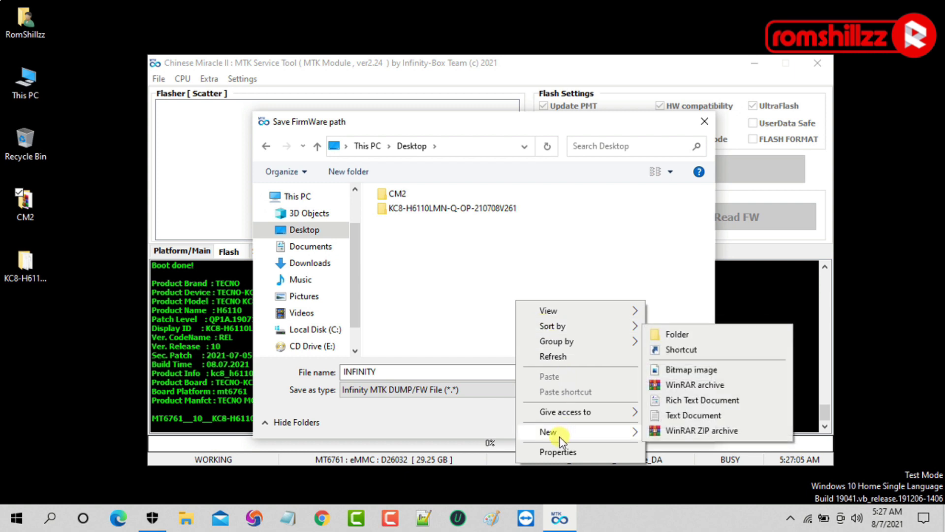
pyautogui.click(679, 335)
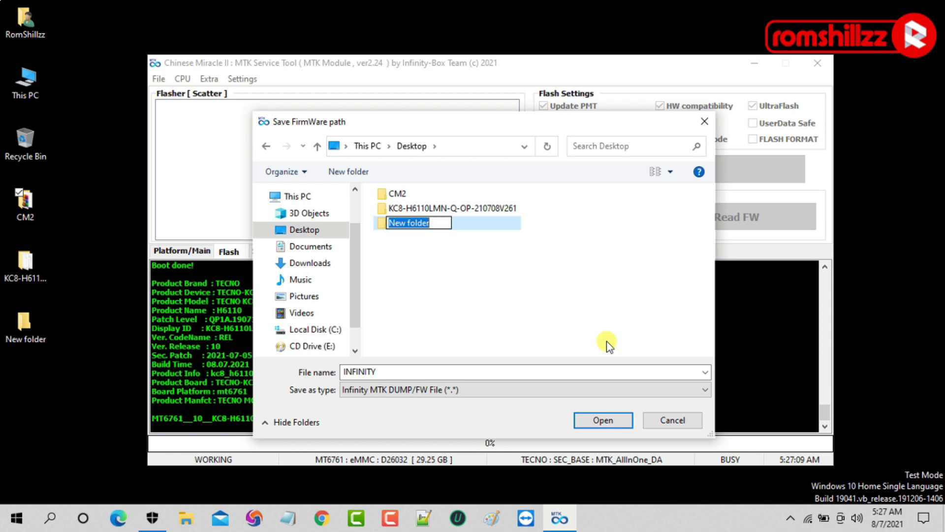
pyautogui.write('KC8')
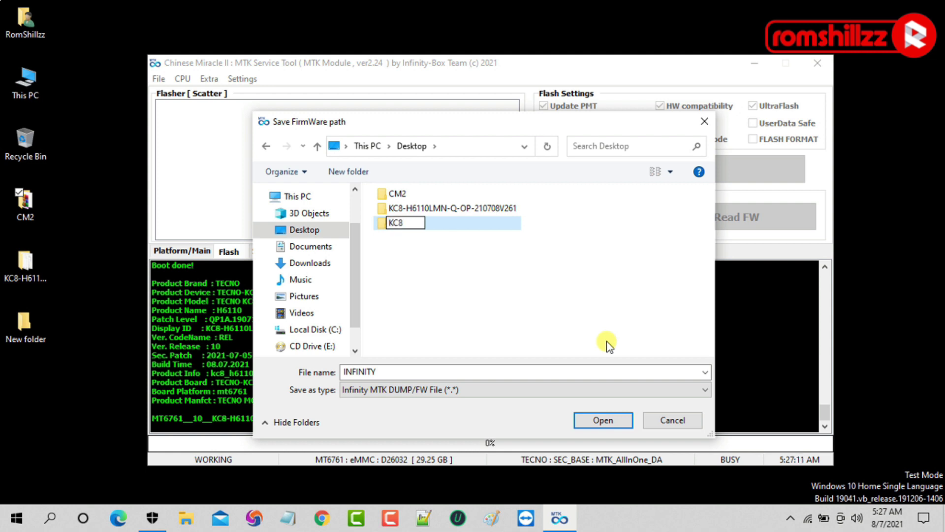
pyautogui.press('Return')
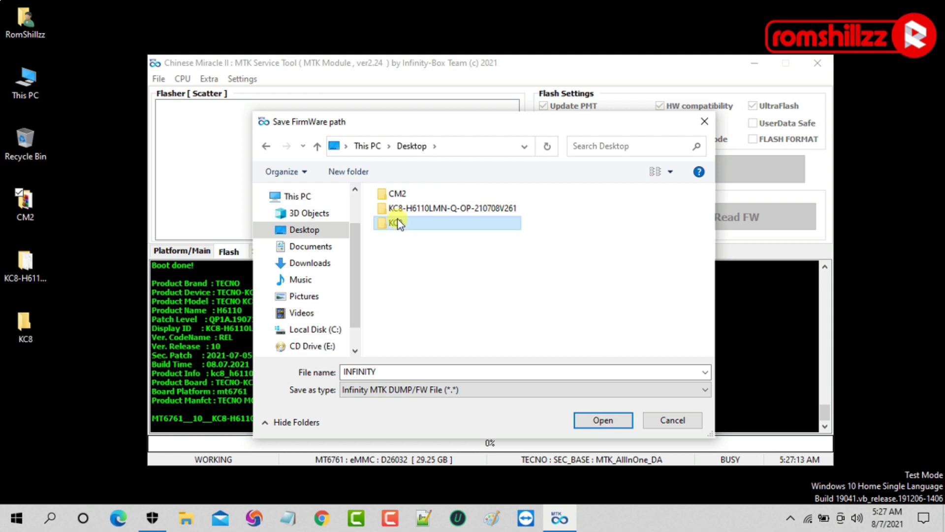
# - Save the firmware backup in the KC8 folder under the file name INFINITY
pyautogui.doubleClick(396, 222)
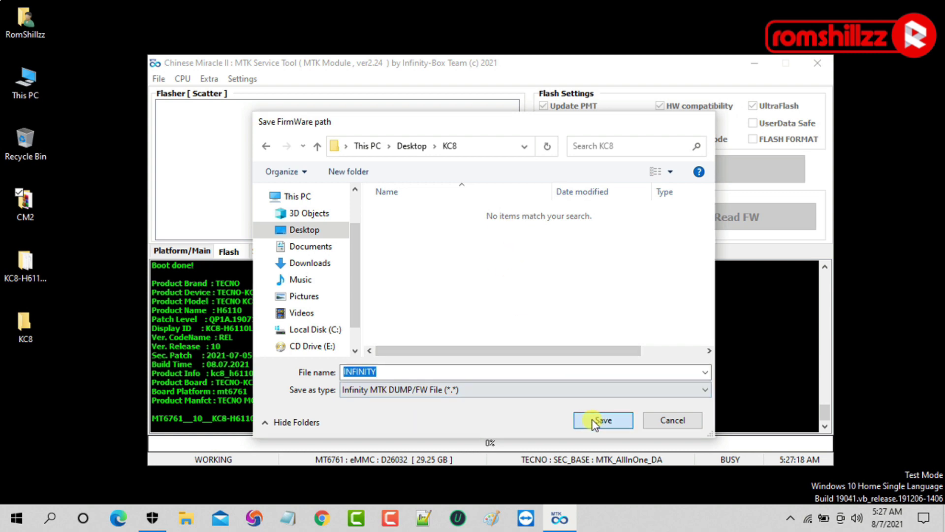
pyautogui.click(601, 420)
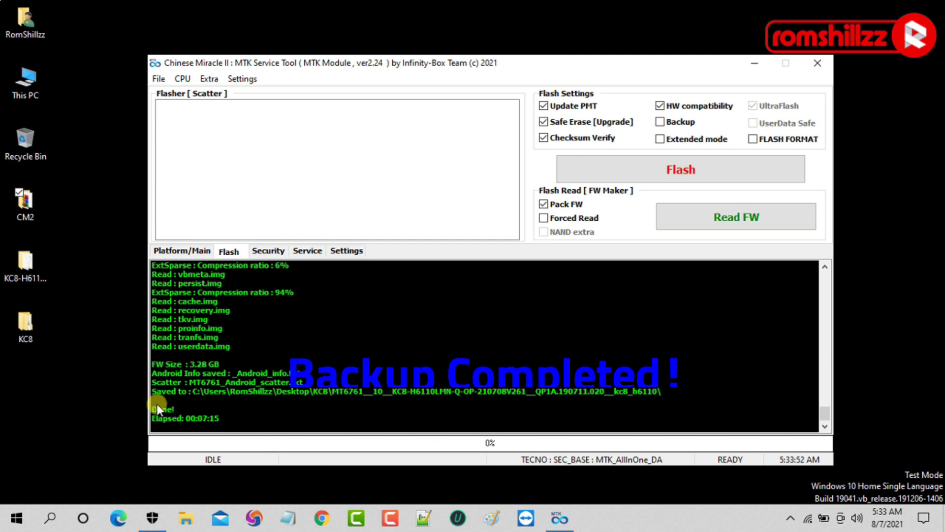
pyautogui.click(231, 411)
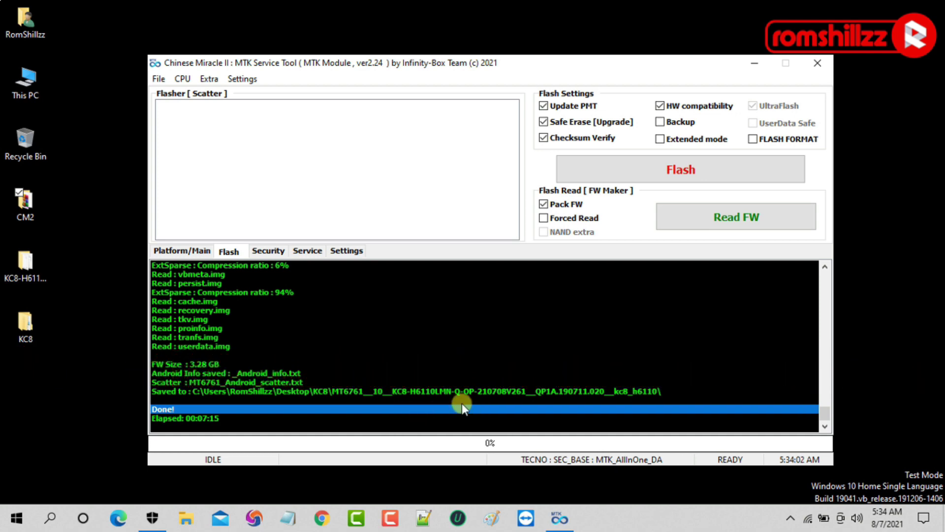
# - Load the MT6761_Android_scatter file from the MT6761 backup subfolder of Desktop\KC8 into the flasher
pyautogui.click(309, 163)
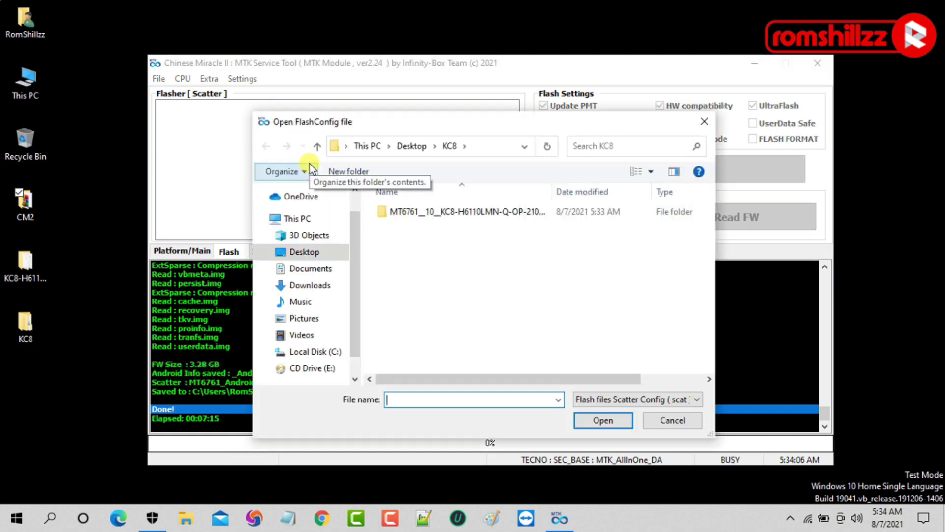
pyautogui.click(306, 252)
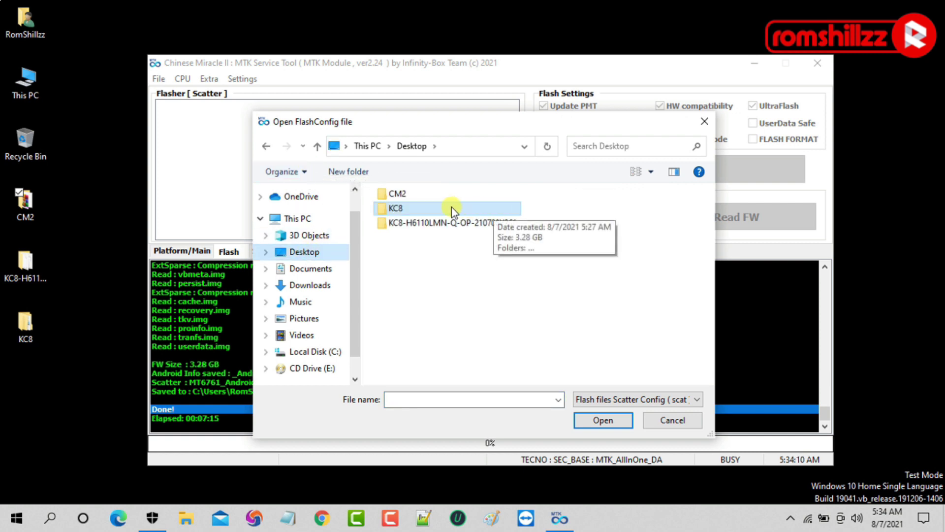
pyautogui.doubleClick(417, 209)
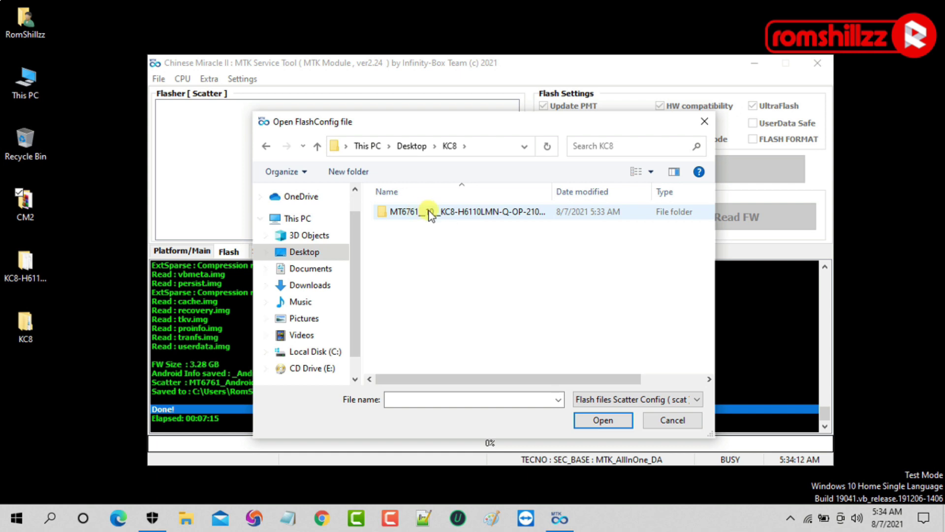
pyautogui.doubleClick(494, 214)
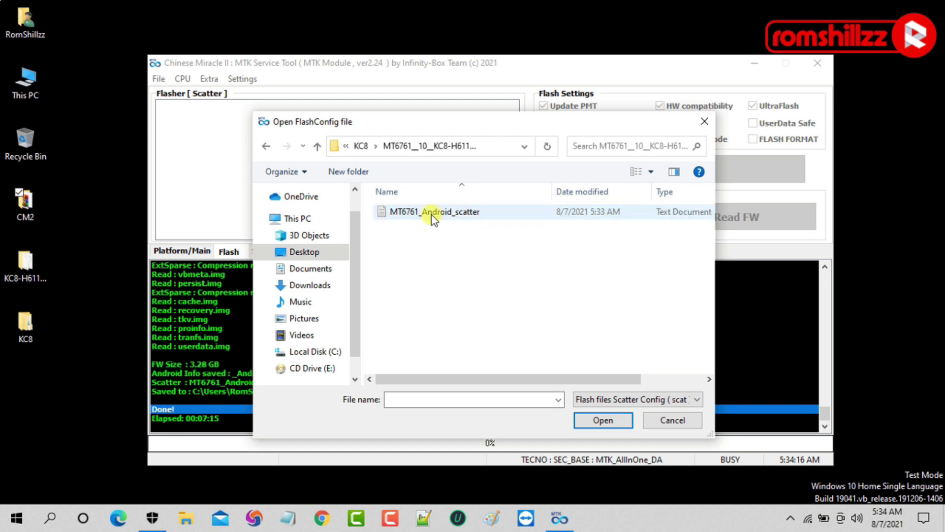
pyautogui.click(432, 215)
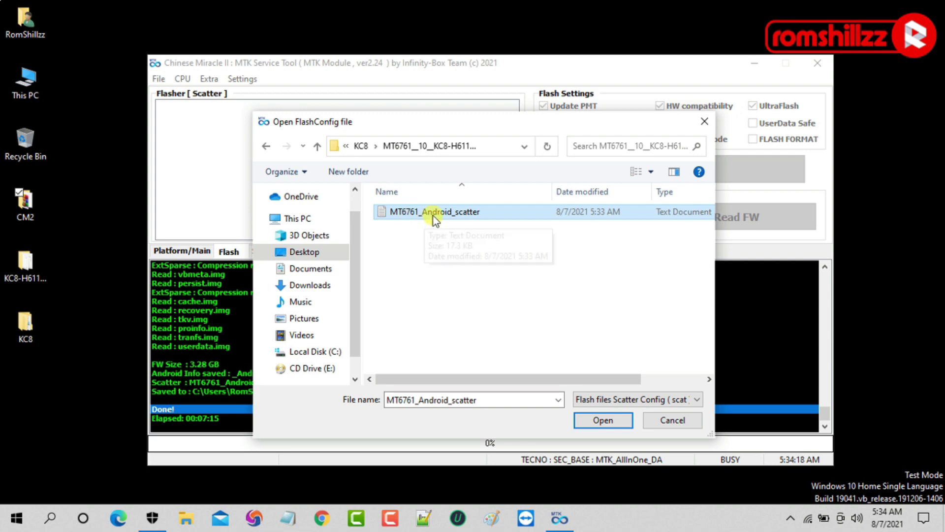
pyautogui.click(599, 421)
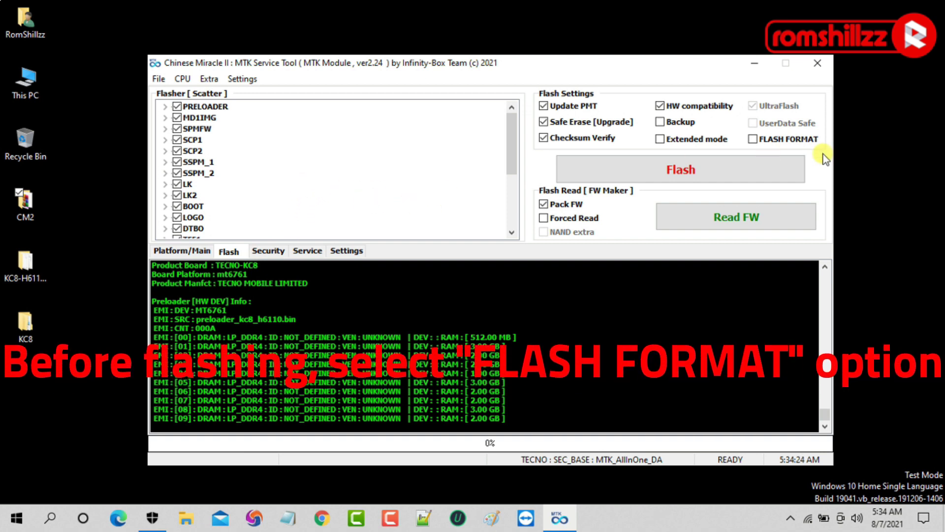
# - Enable FLASH FORMAT and flash the loaded firmware to the phone, confirming the full erase with "yes"
pyautogui.click(760, 140)
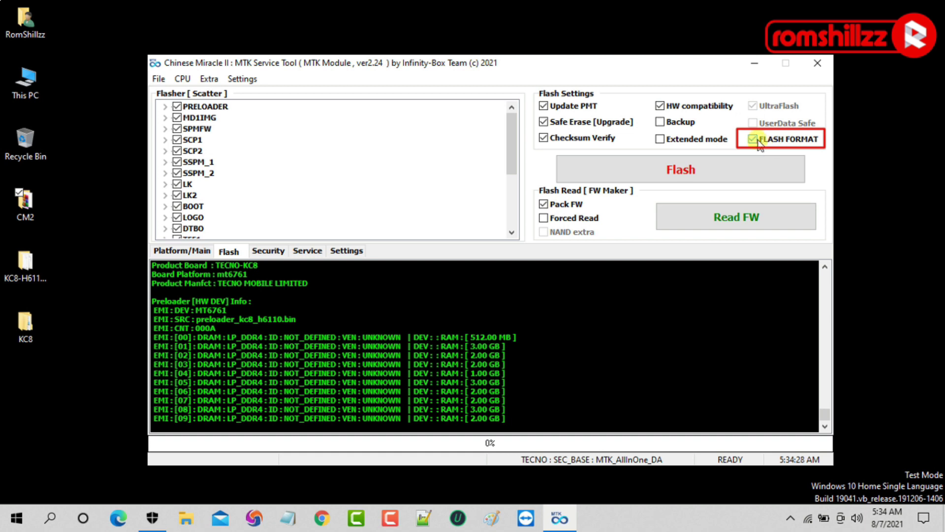
pyautogui.click(681, 173)
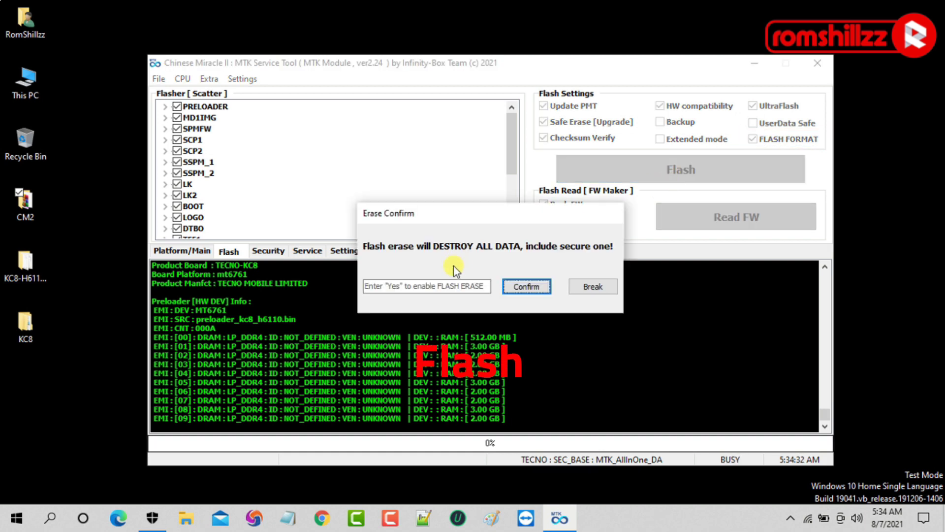
pyautogui.click(432, 286)
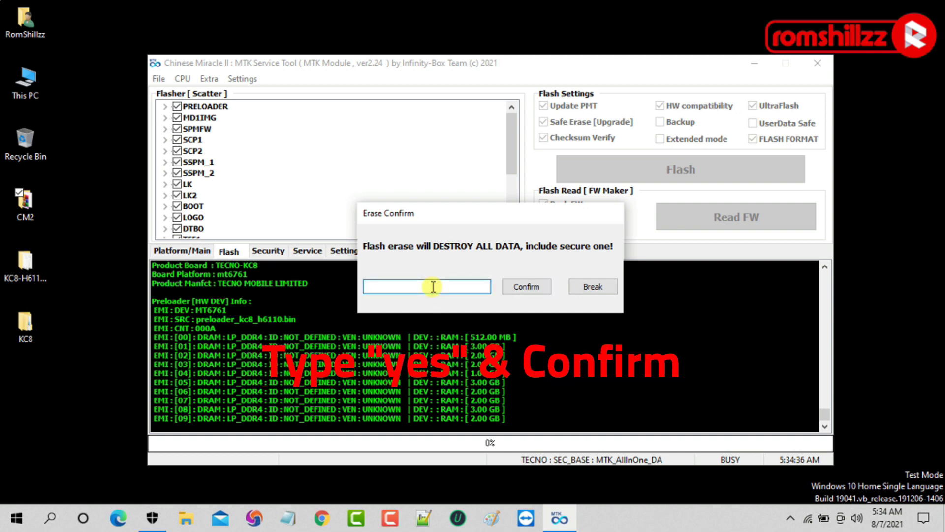
pyautogui.write('yes')
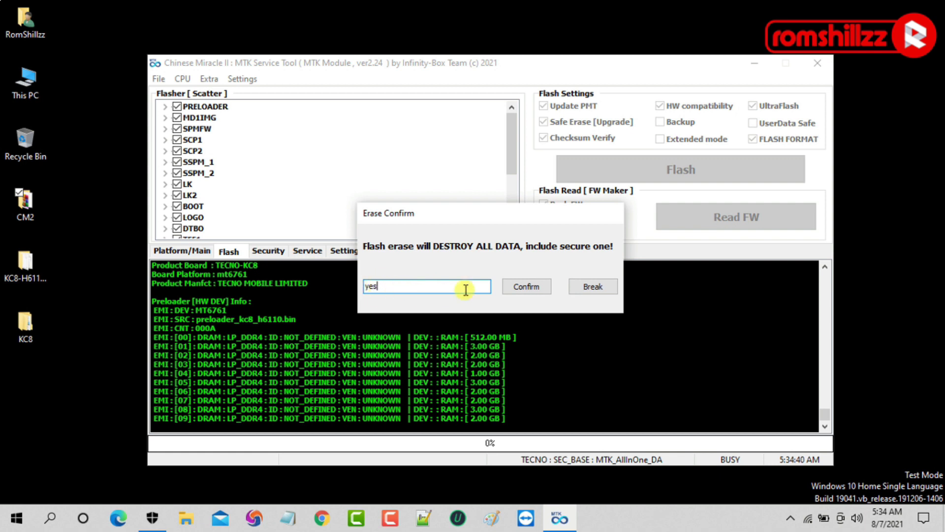
pyautogui.click(526, 287)
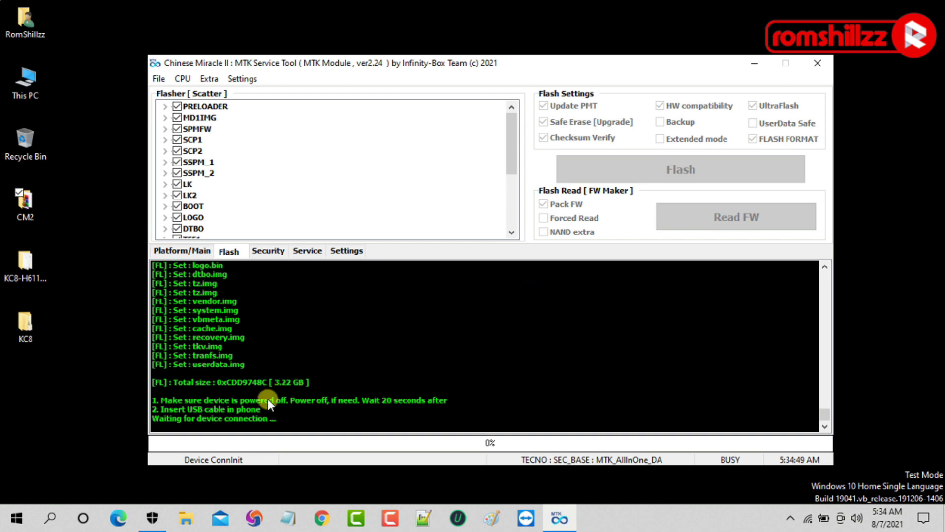
pyautogui.click(239, 419)
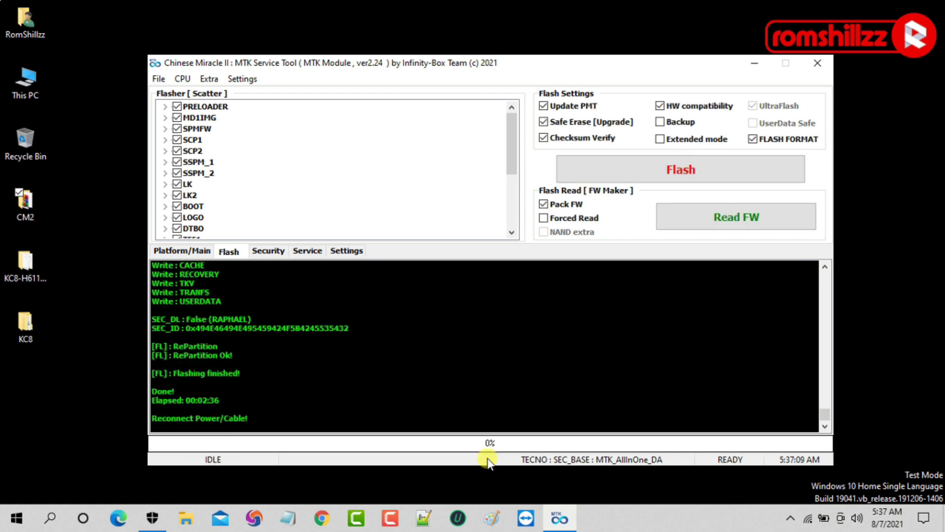
pyautogui.click(164, 391)
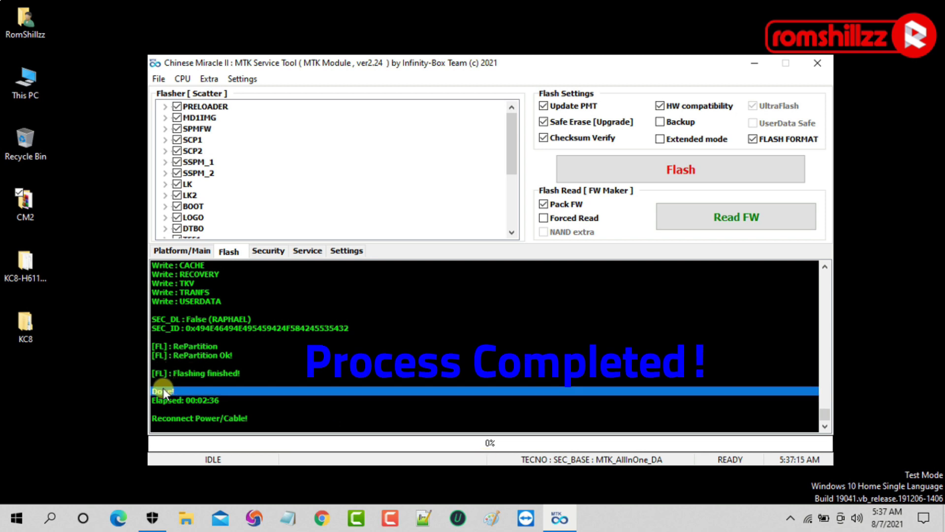
pyautogui.click(205, 374)
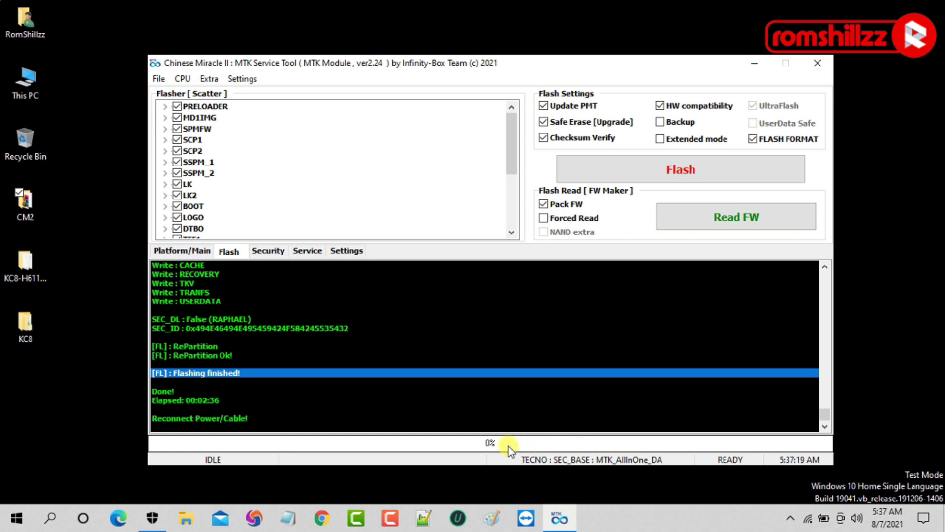